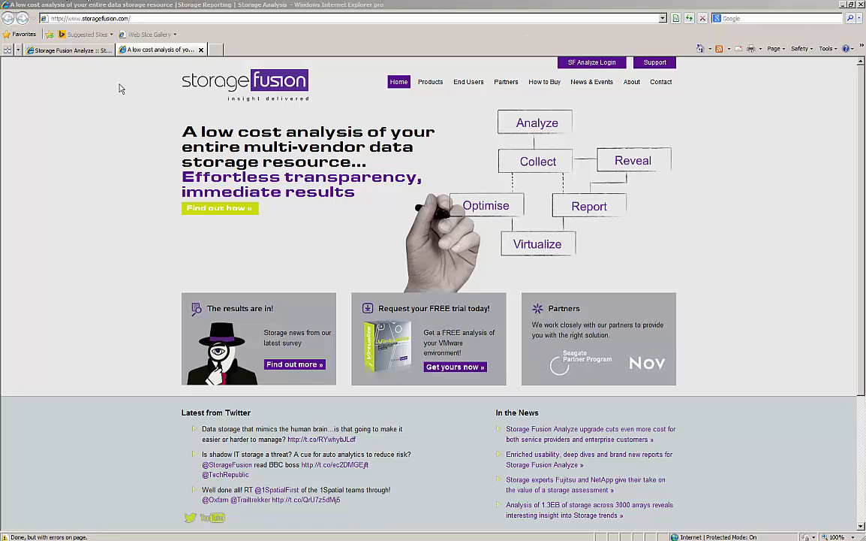
# Log in to Storage Fusion Analyze with the account email and password, declining to have the credentials remembered.
pyautogui.click(72, 49)
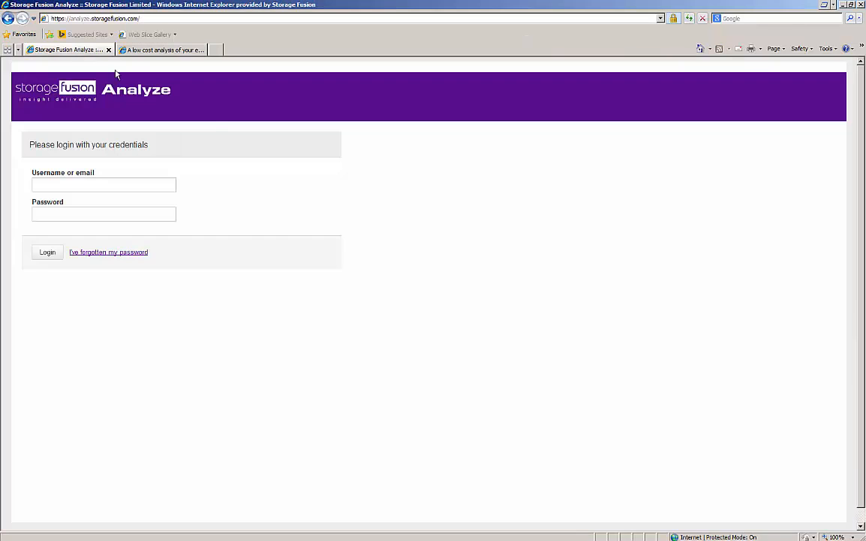
pyautogui.click(158, 183)
pyautogui.write('m')
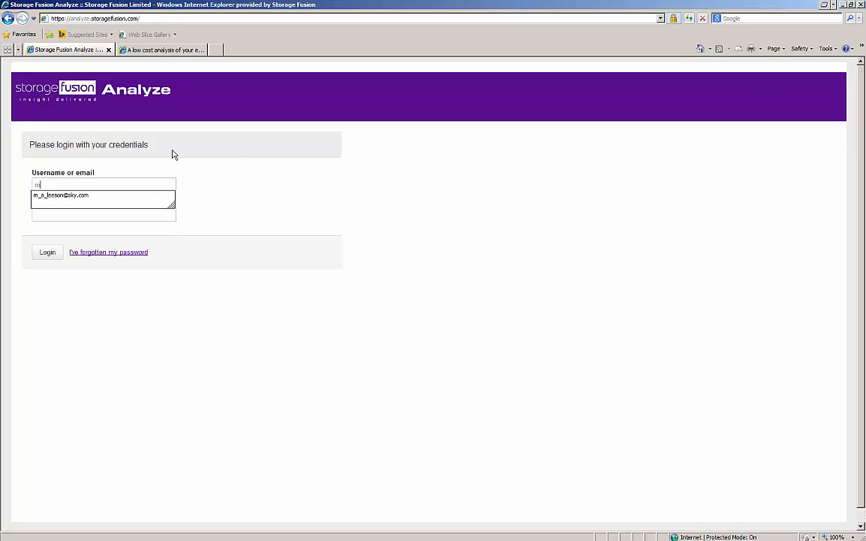
pyautogui.click(73, 196)
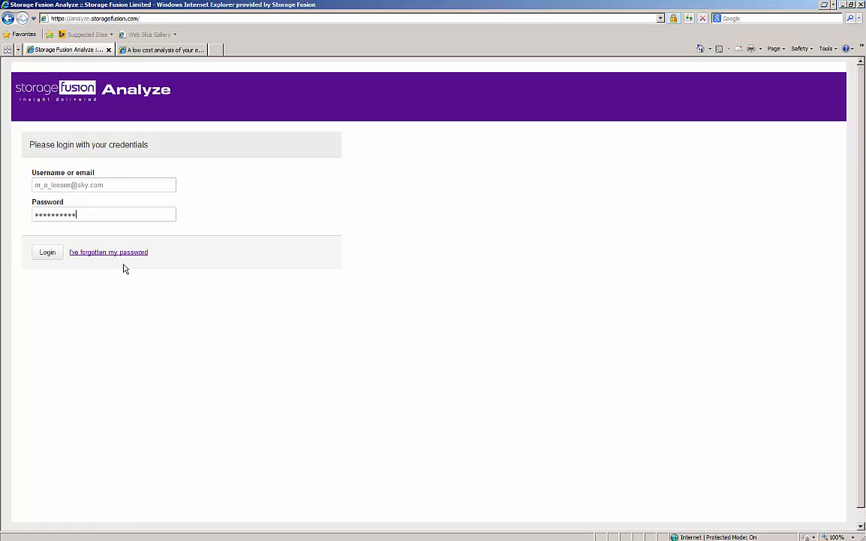
pyautogui.click(44, 256)
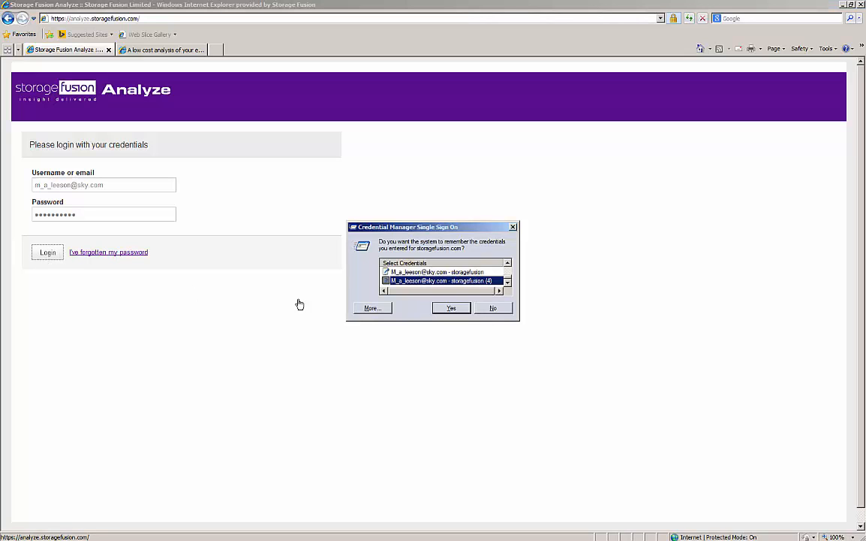
pyautogui.click(492, 309)
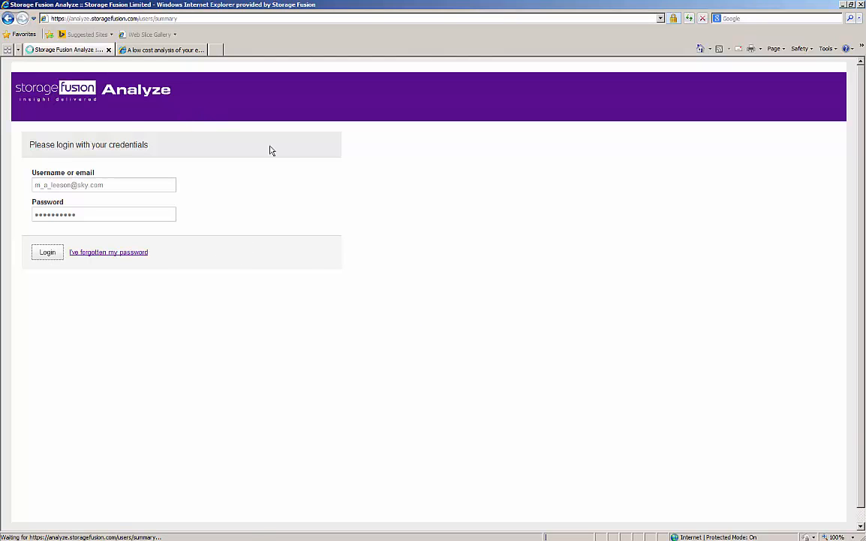
# Review the account summary, then open a new user form from user management and view the available group options.
pyautogui.moveTo(109, 115)
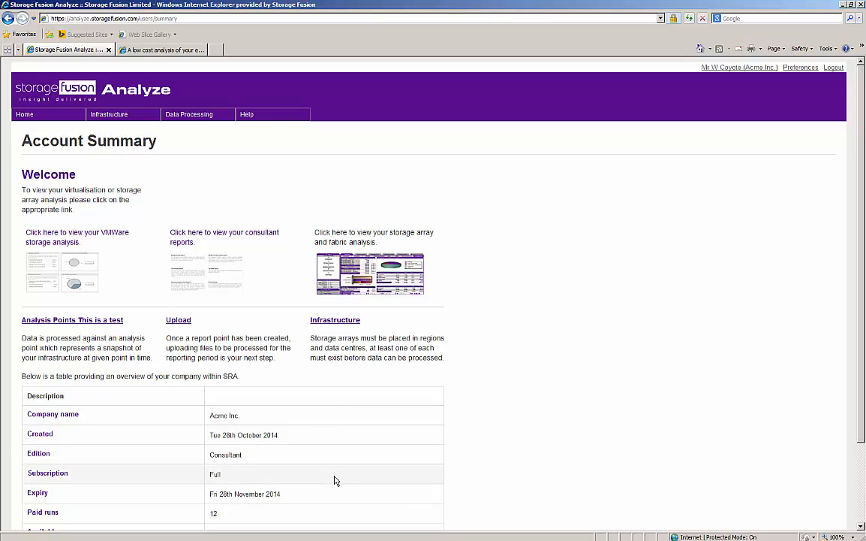
pyautogui.scroll(-1, 332, 479)
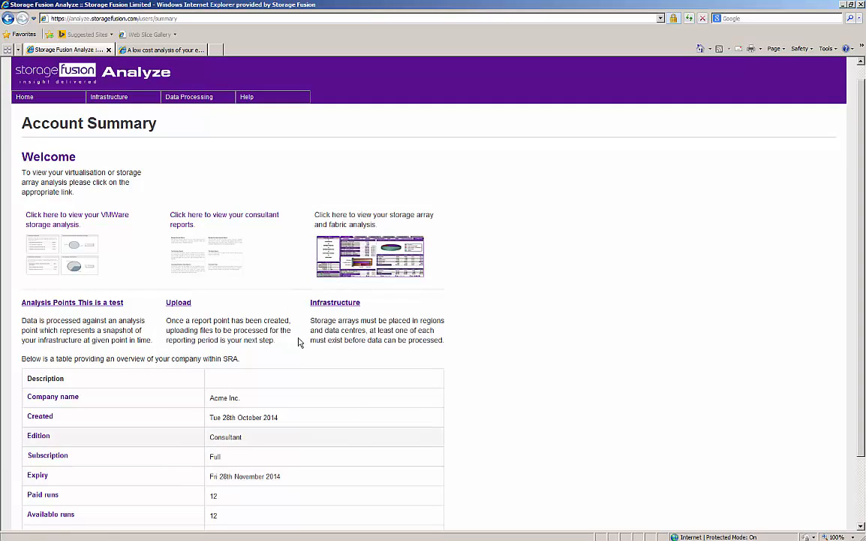
pyautogui.moveTo(33, 93)
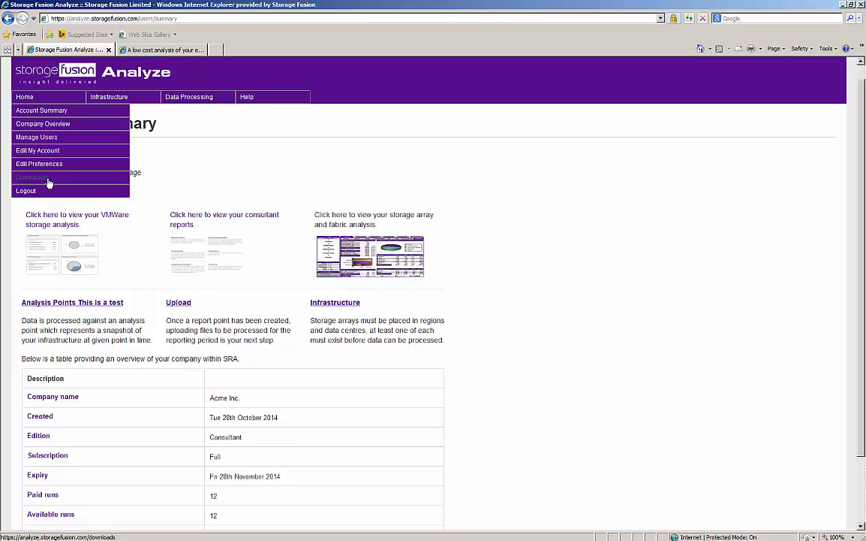
pyautogui.click(39, 139)
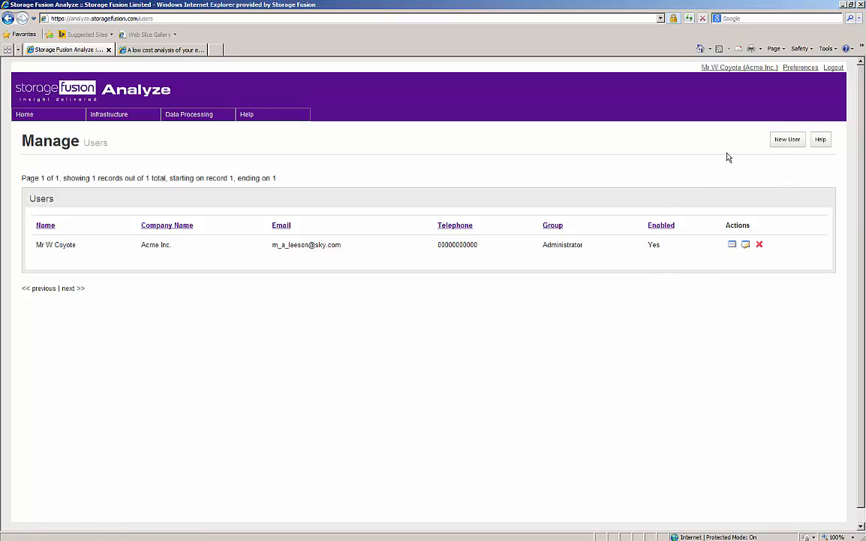
pyautogui.click(783, 142)
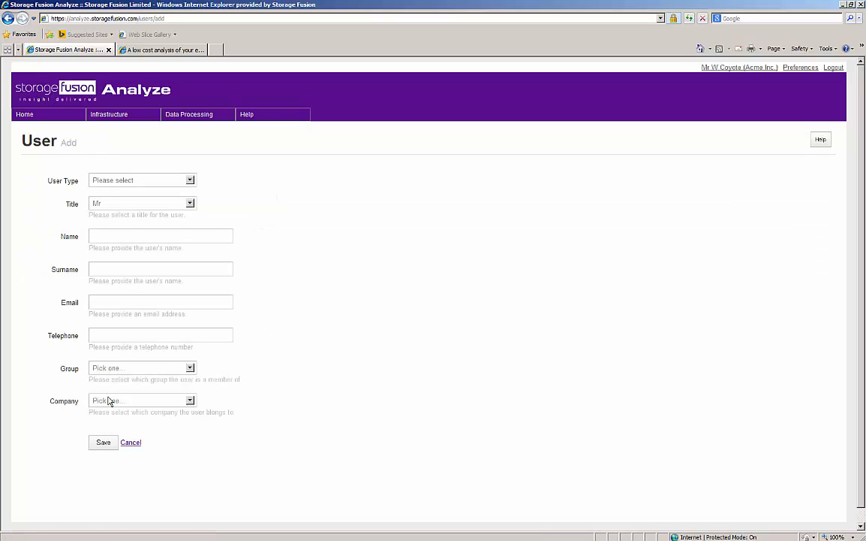
pyautogui.click(191, 368)
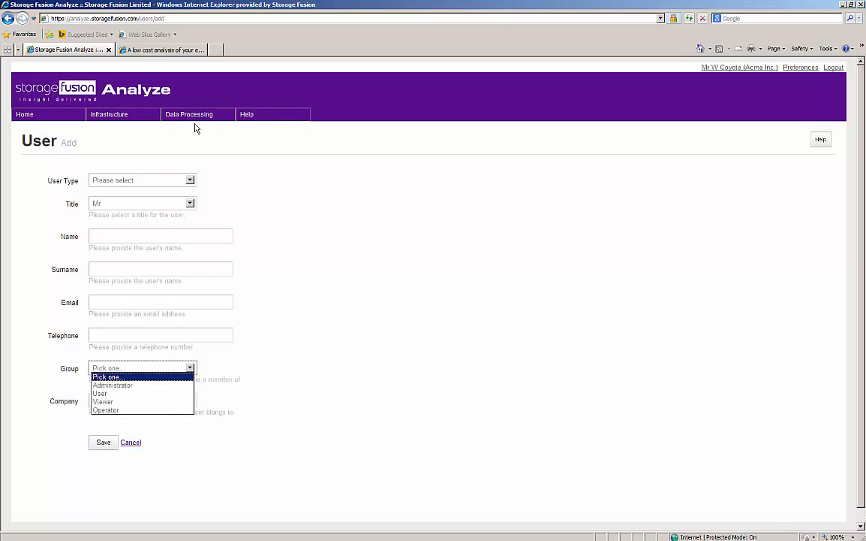
# Add a new infrastructure region named EMEA.
pyautogui.moveTo(187, 119)
pyautogui.moveTo(141, 119)
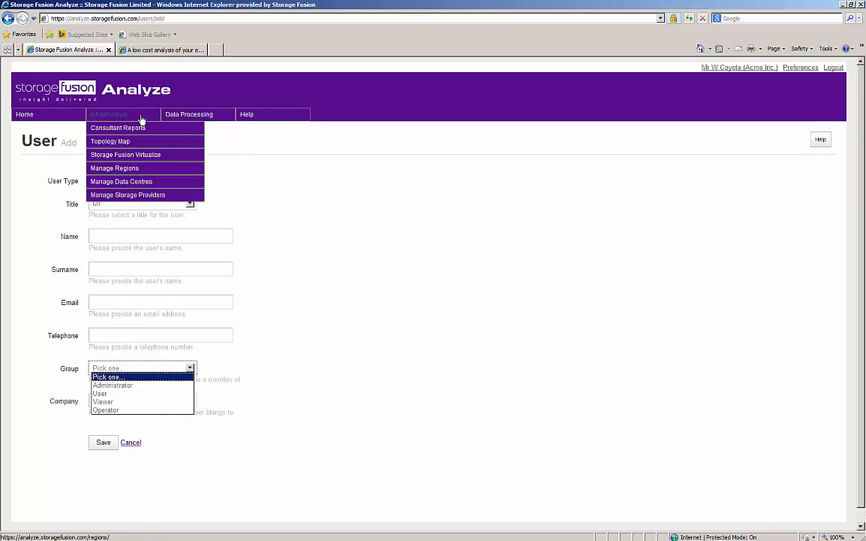
pyautogui.click(138, 170)
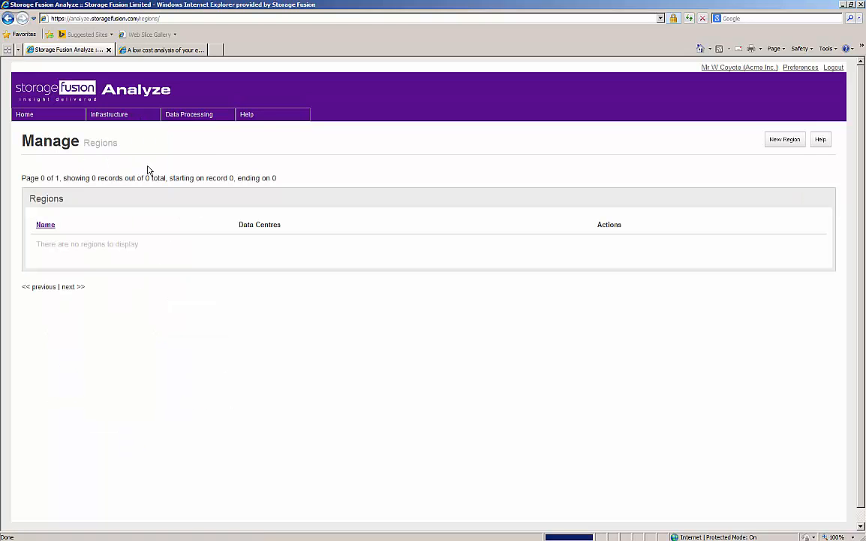
pyautogui.click(774, 143)
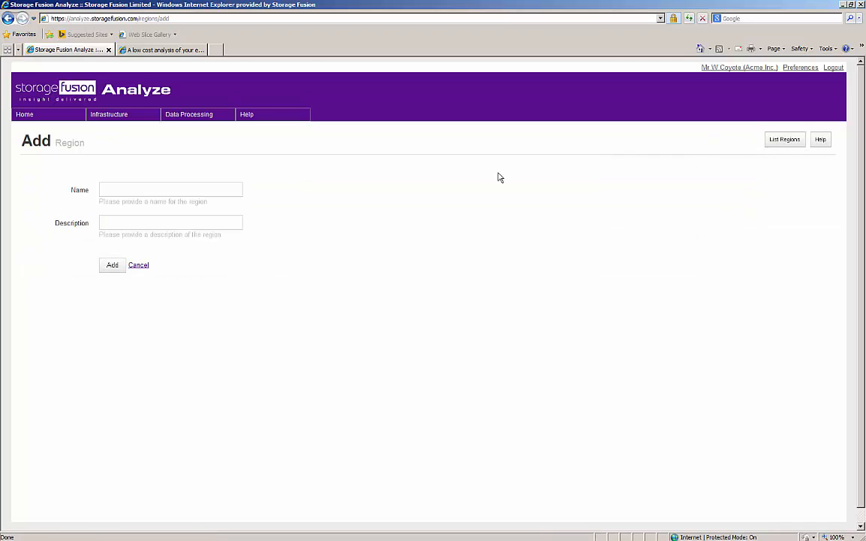
pyautogui.click(127, 188)
pyautogui.write('EMEA')
pyautogui.click(112, 264)
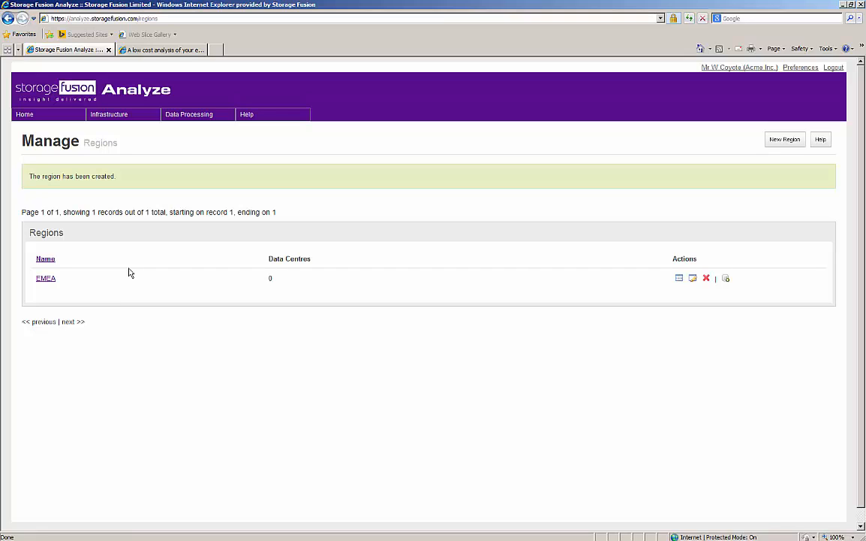
# Create a data centre named DC1 in the EMEA region.
pyautogui.click(726, 279)
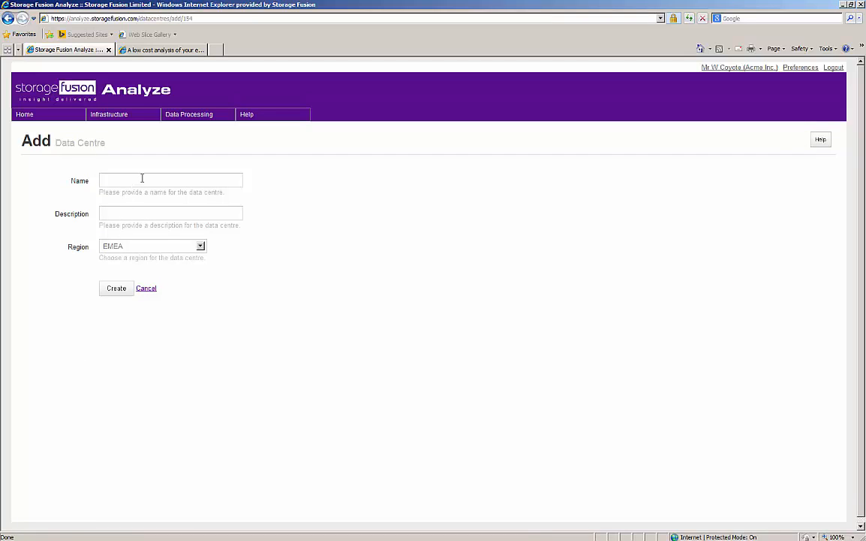
pyautogui.click(139, 177)
pyautogui.write('DC1')
pyautogui.click(125, 286)
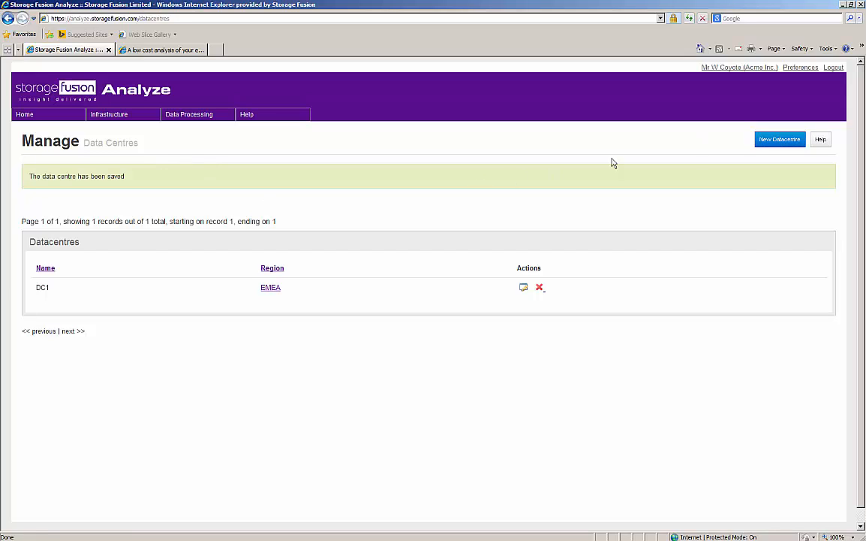
# Create a second data centre named DC2 and assign it to the EMEA region.
pyautogui.click(766, 141)
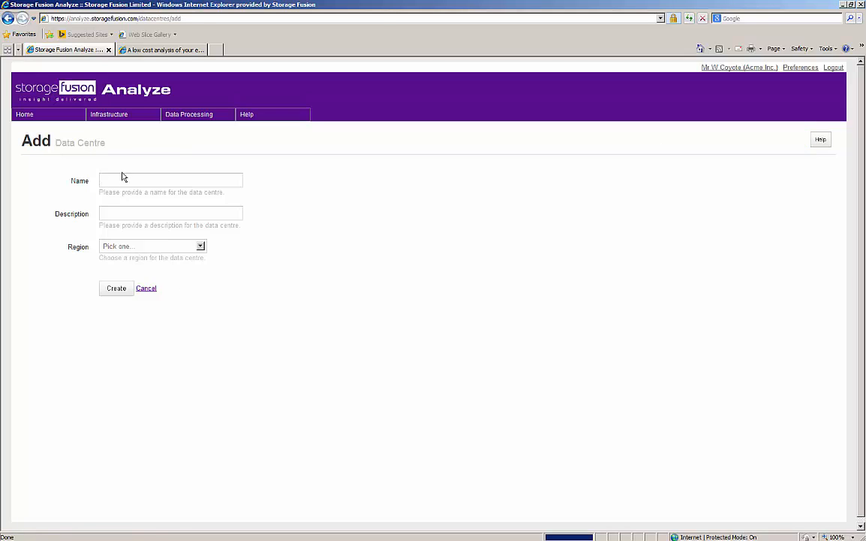
pyautogui.write('DC2')
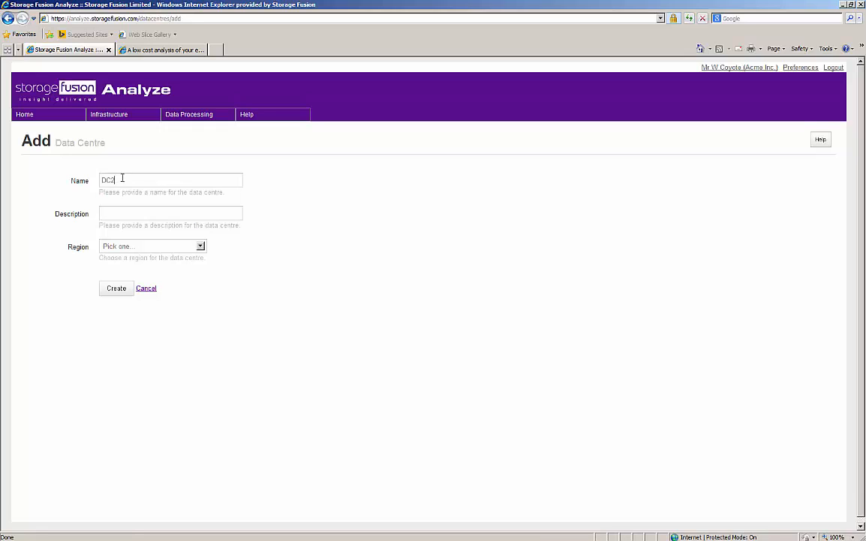
pyautogui.click(122, 247)
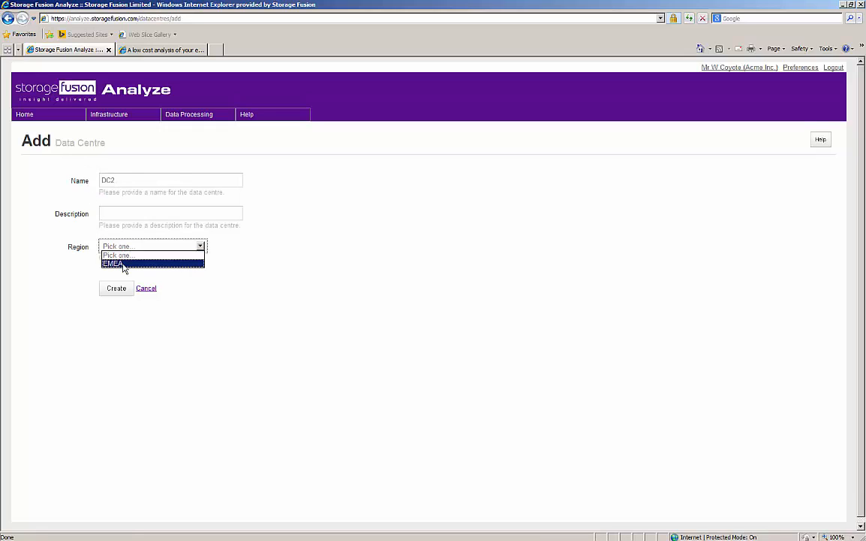
pyautogui.click(126, 260)
pyautogui.click(114, 291)
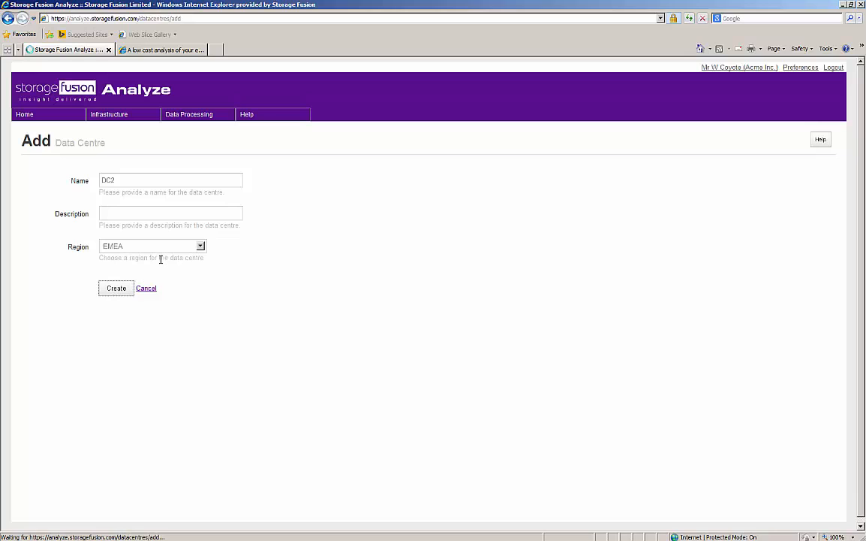
# Add a new analysis point named November 2014 with the date 31/10/2014.
pyautogui.moveTo(180, 122)
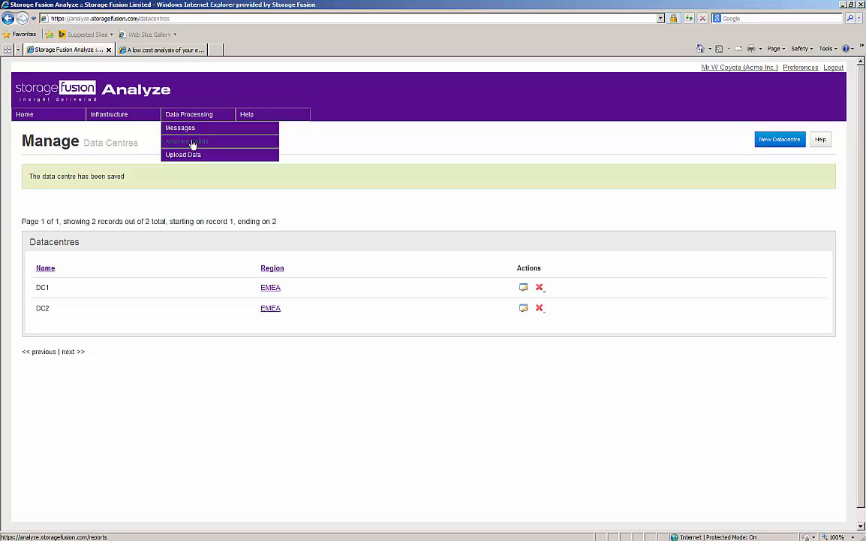
pyautogui.click(197, 145)
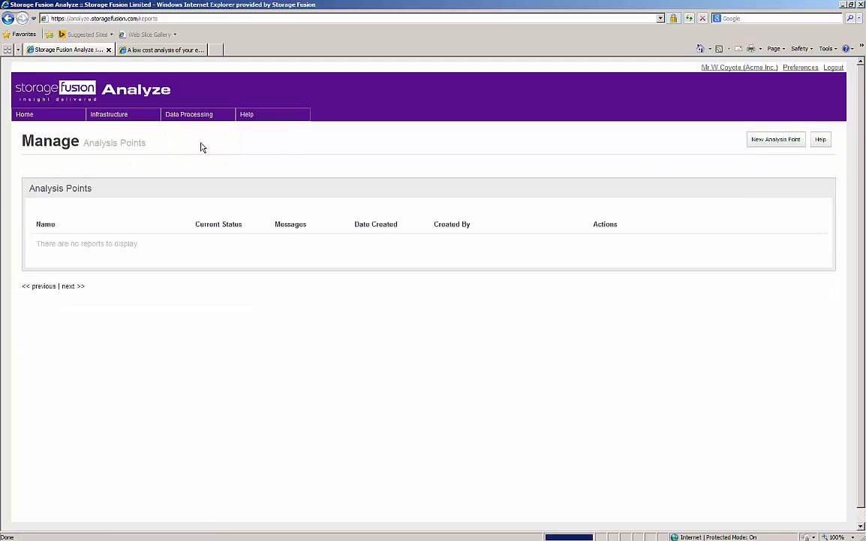
pyautogui.click(794, 144)
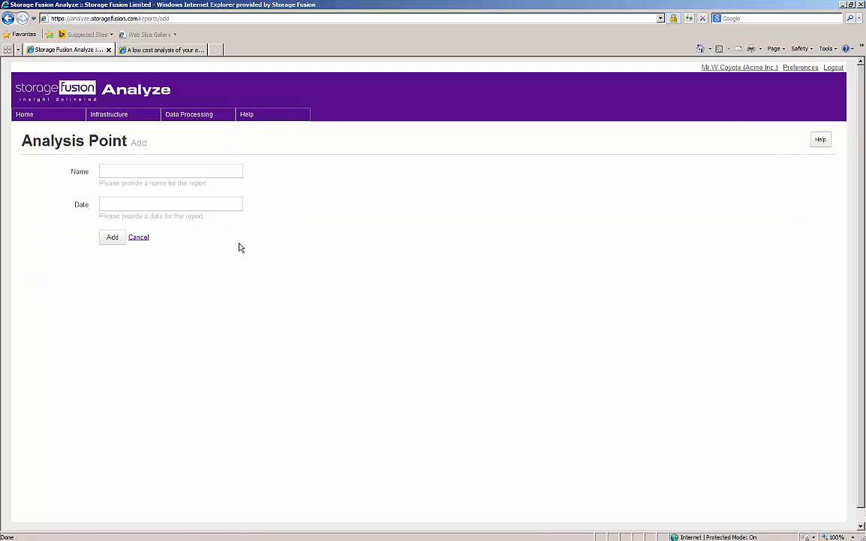
pyautogui.click(174, 168)
pyautogui.write('November')
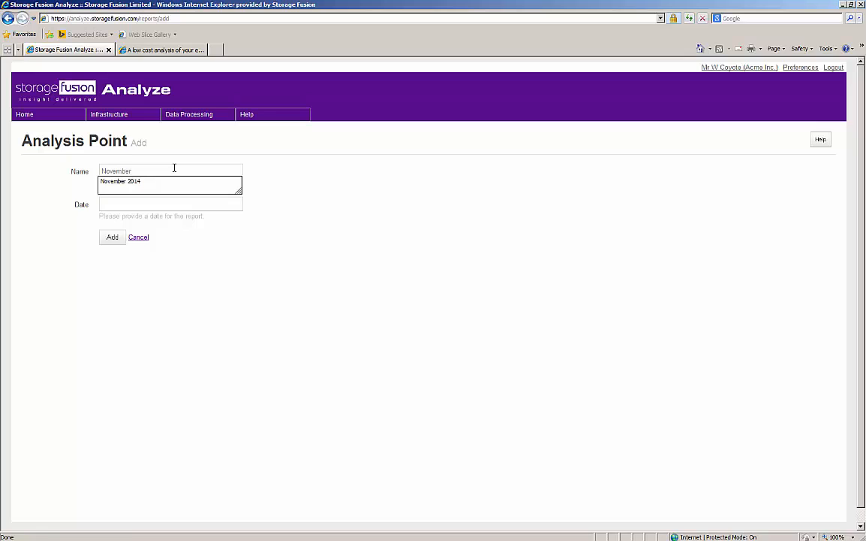
pyautogui.write(' 2014')
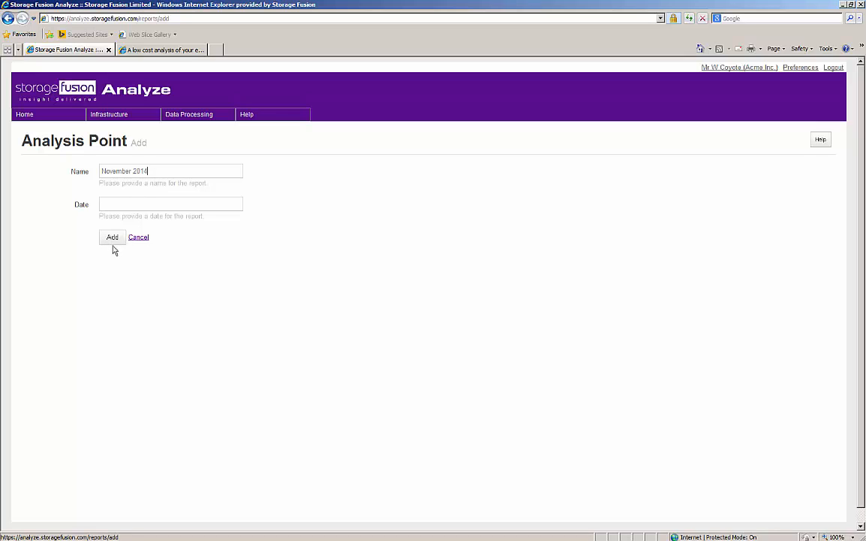
pyautogui.click(124, 205)
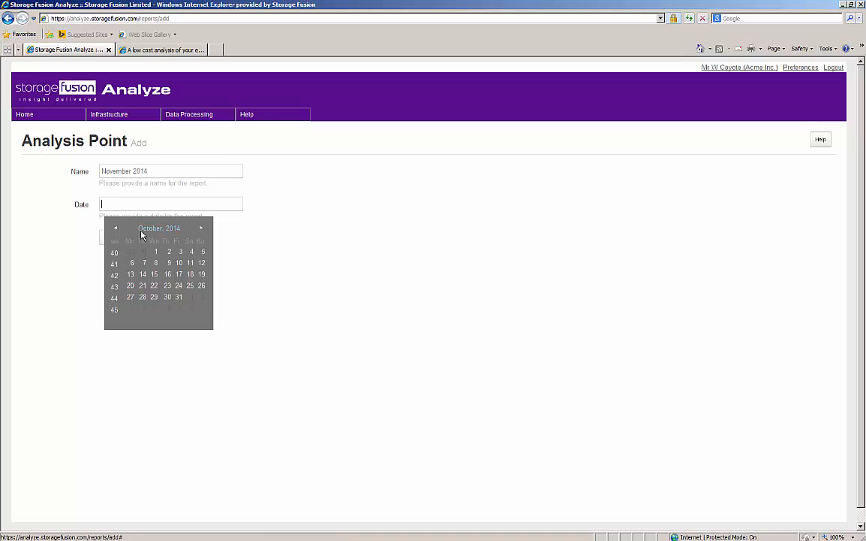
pyautogui.click(179, 296)
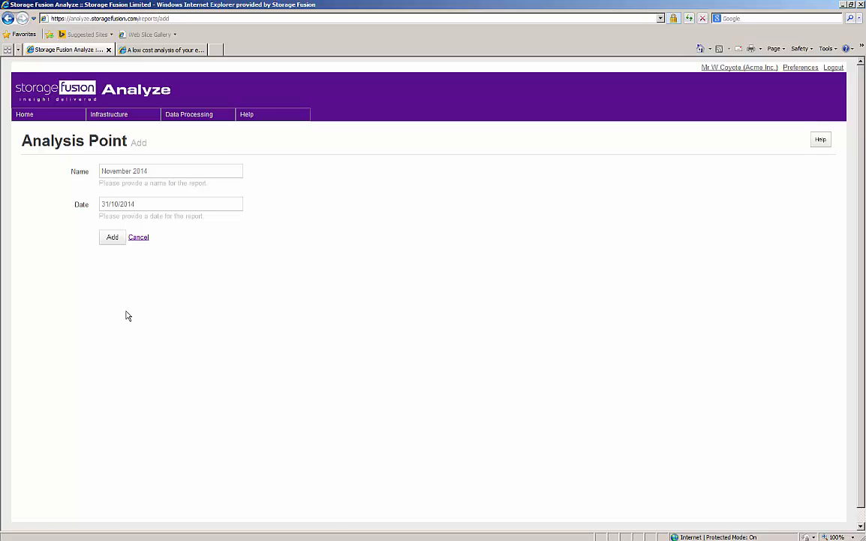
pyautogui.click(109, 244)
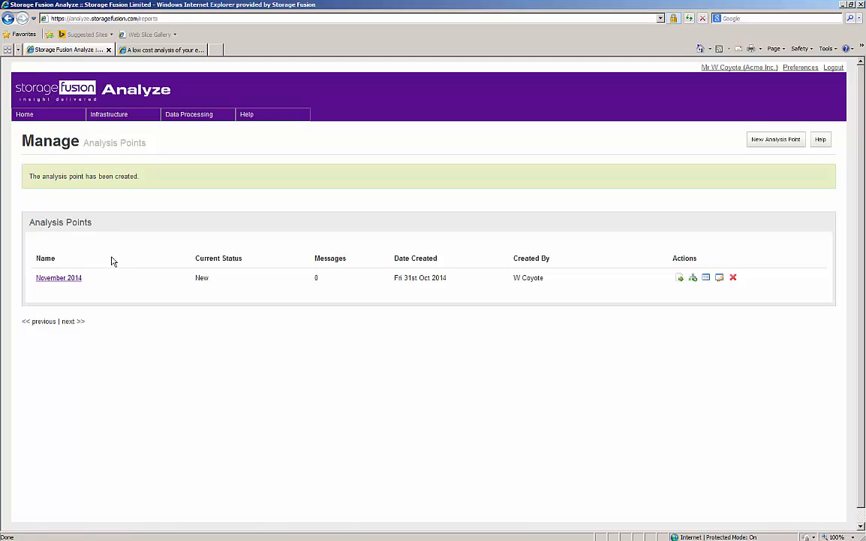
# Start a new upload for the November 2014 analysis point and choose Brocade.zip from the SFA Demo folder as File 1.
pyautogui.click(681, 278)
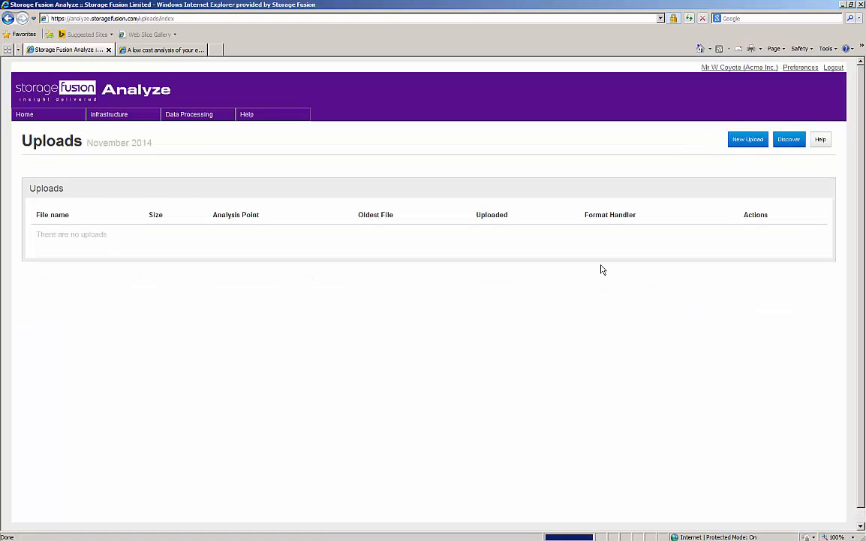
pyautogui.click(740, 141)
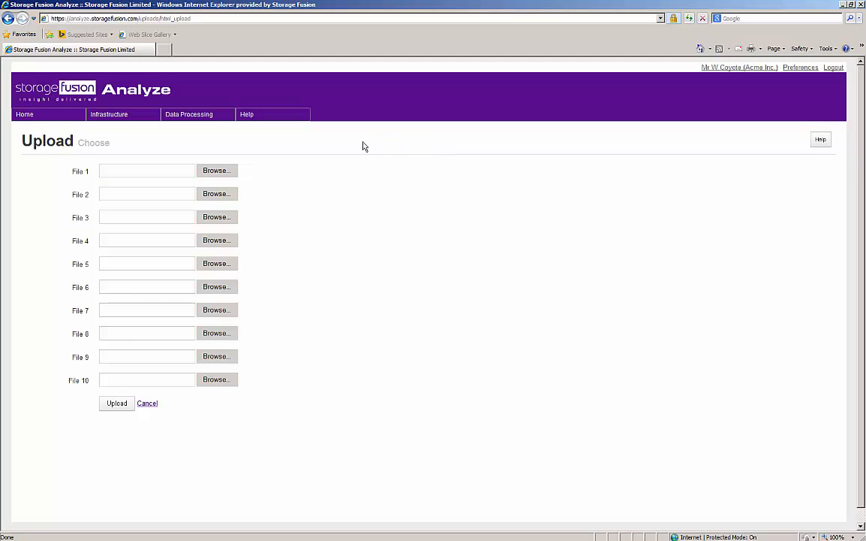
pyautogui.click(217, 171)
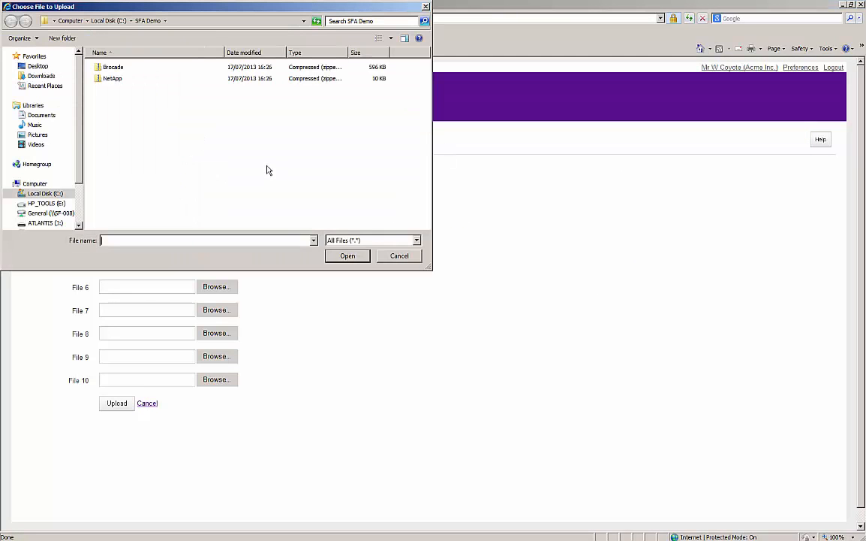
pyautogui.click(116, 69)
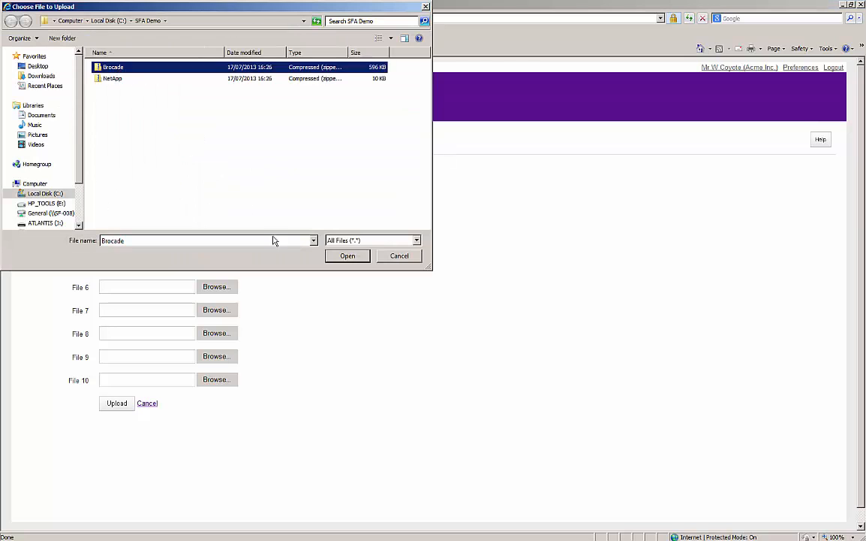
pyautogui.click(345, 256)
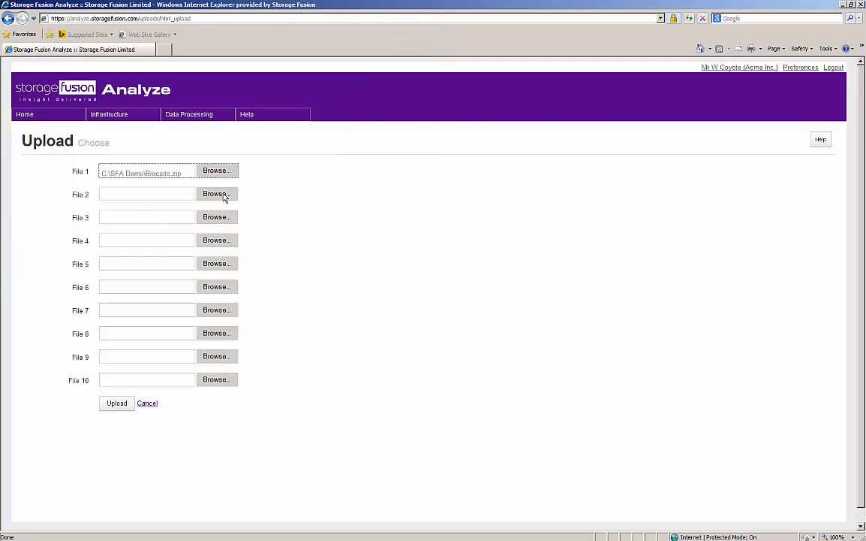
# Choose NetApp.zip from the SFA Demo folder as File 2 and upload both selected files.
pyautogui.click(224, 195)
pyautogui.click(128, 79)
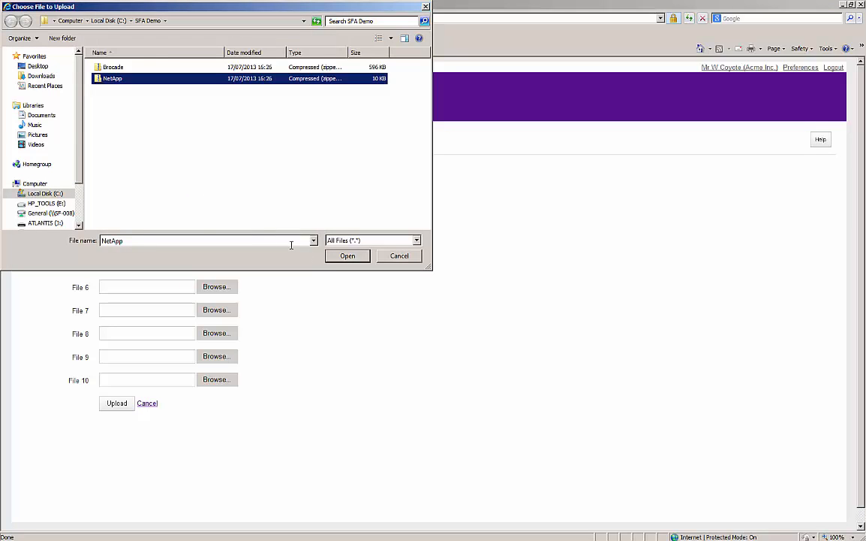
pyautogui.click(345, 256)
pyautogui.click(112, 404)
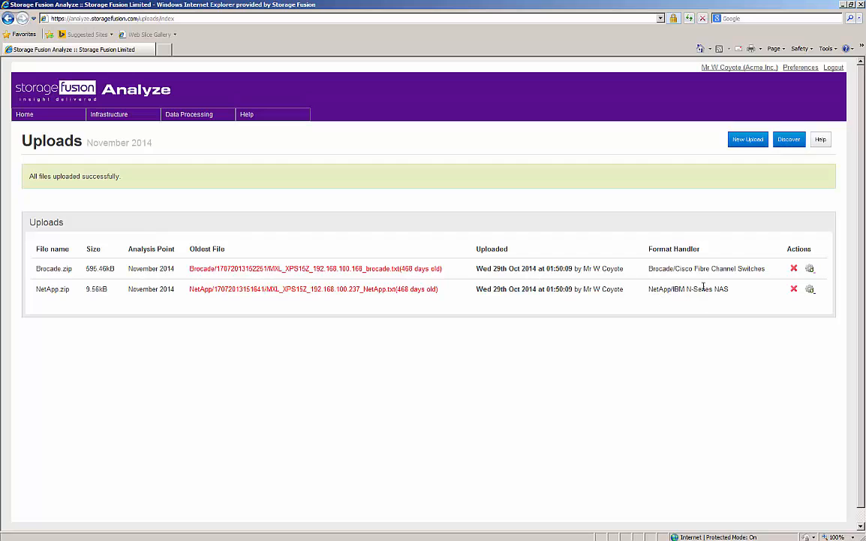
# Check the format handler choices for NetApp.zip and save it with NetApp/IBM N-Series NAS selected.
pyautogui.click(815, 291)
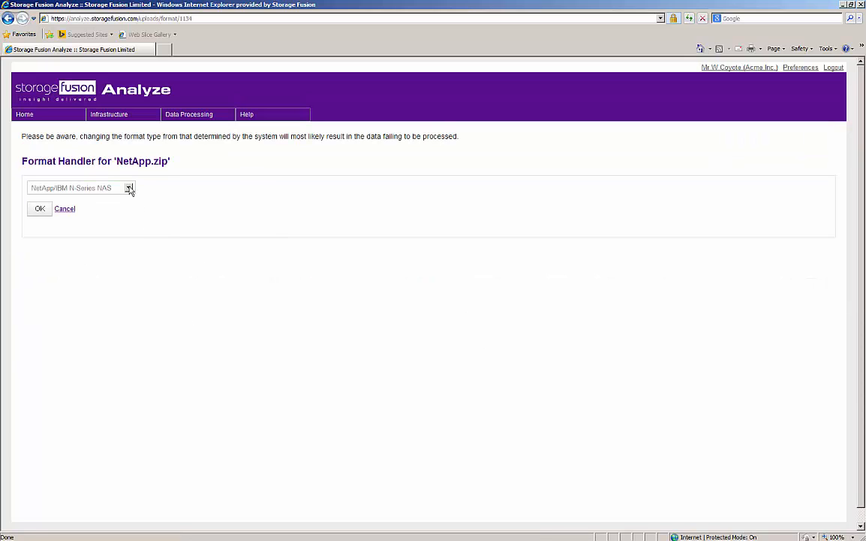
pyautogui.click(129, 189)
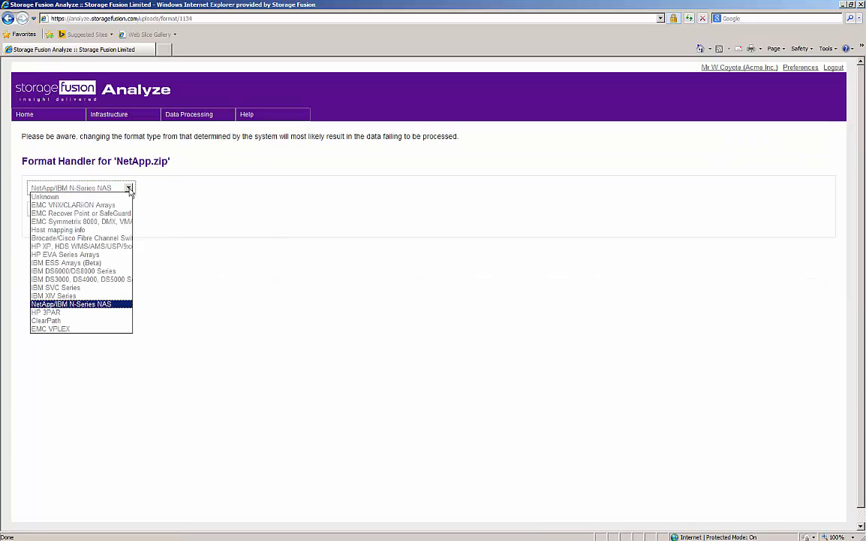
pyautogui.click(222, 289)
pyautogui.click(46, 212)
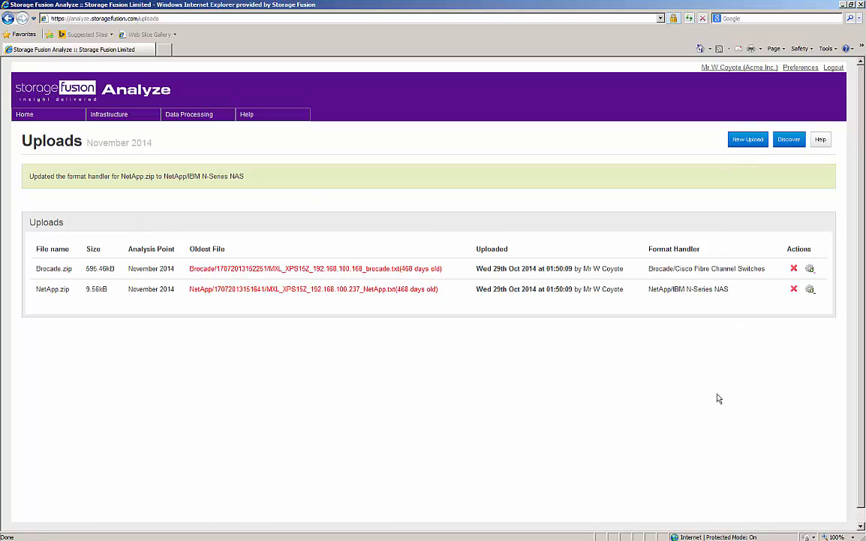
# Open the list of analysis points containing November 2014.
pyautogui.moveTo(203, 115)
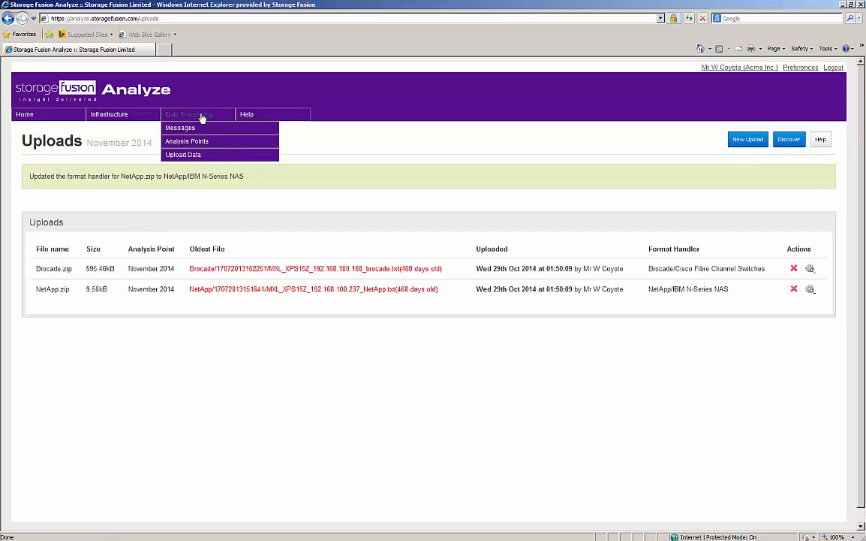
pyautogui.click(200, 142)
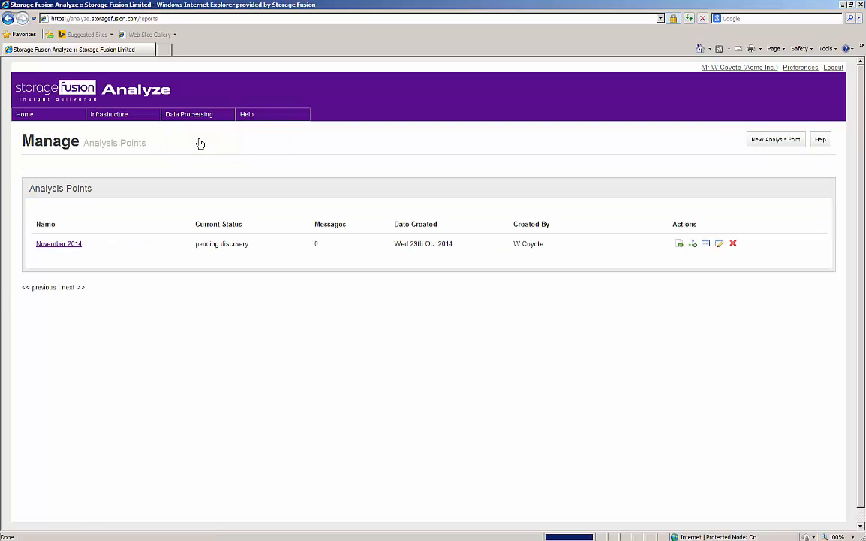